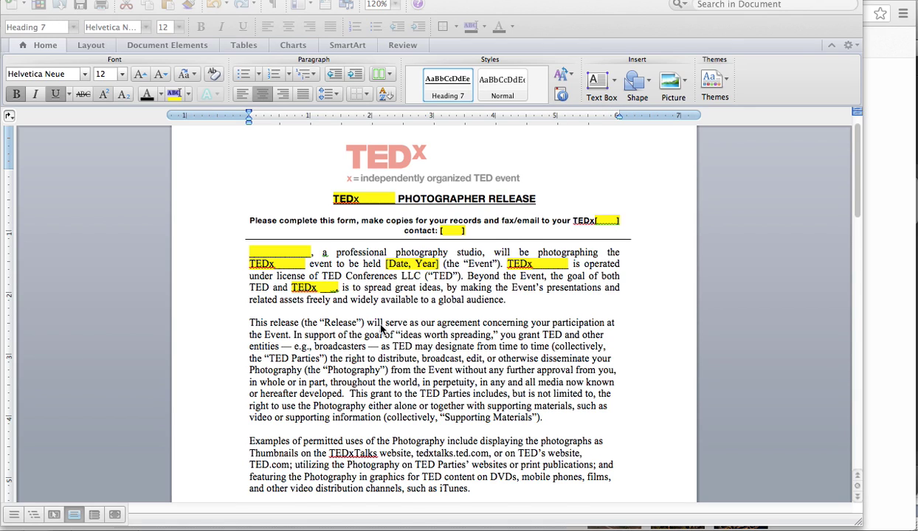
Step: Scroll down through the rest of the TEDx Photographer Release form in Word
{"action": "scroll", "coordinate": [382, 329], "scroll_direction": "down", "scroll_amount": 1}
{"action": "scroll", "coordinate": [381, 329], "scroll_direction": "down", "scroll_amount": 1}
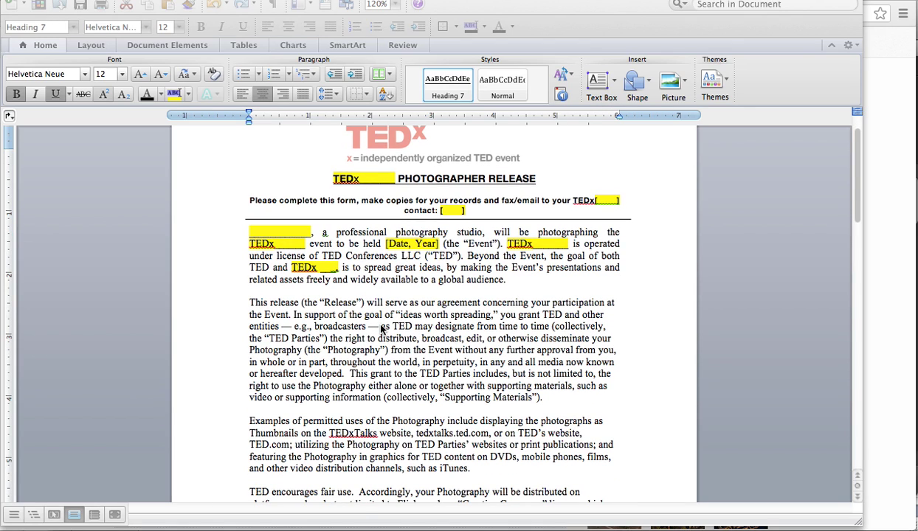
{"action": "scroll", "coordinate": [382, 329], "scroll_direction": "down", "scroll_amount": 1}
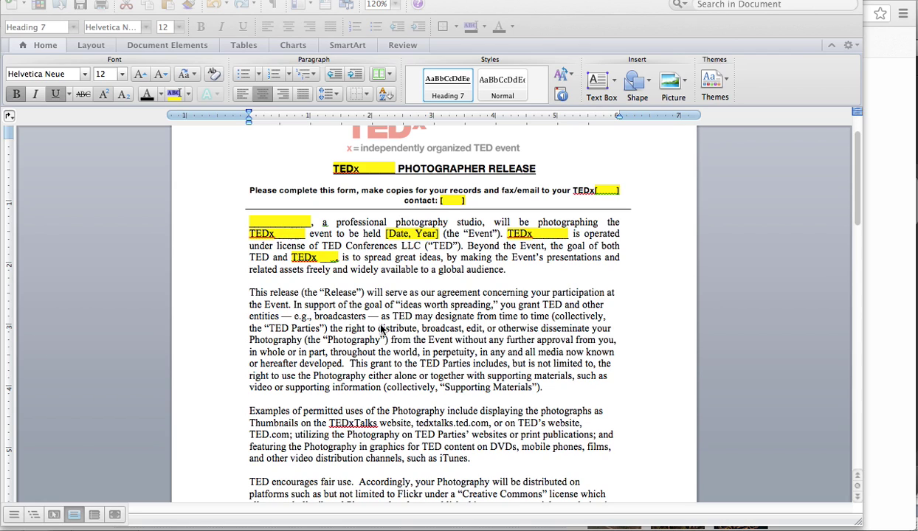
{"action": "scroll", "coordinate": [382, 330], "scroll_direction": "down", "scroll_amount": 3}
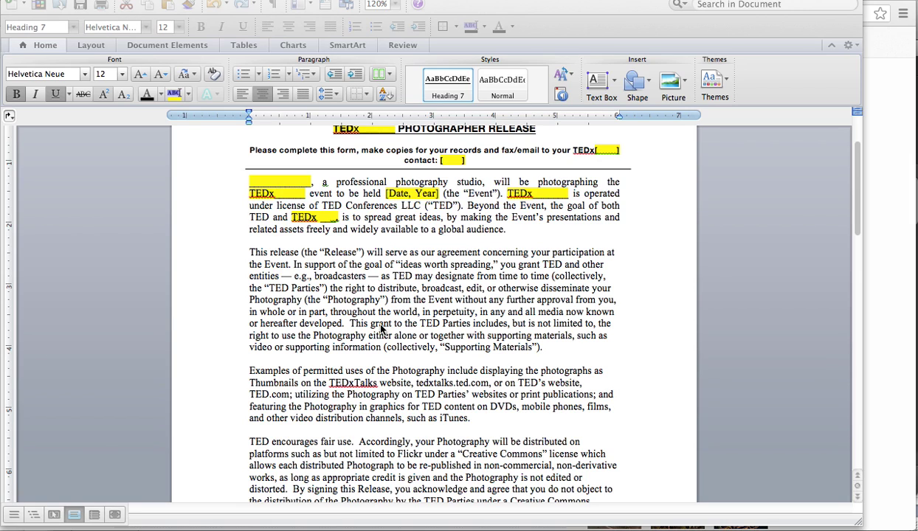
Step: Bring the Flickr browser window forward and go to its Upload page
{"action": "left_click", "coordinate": [873, 406]}
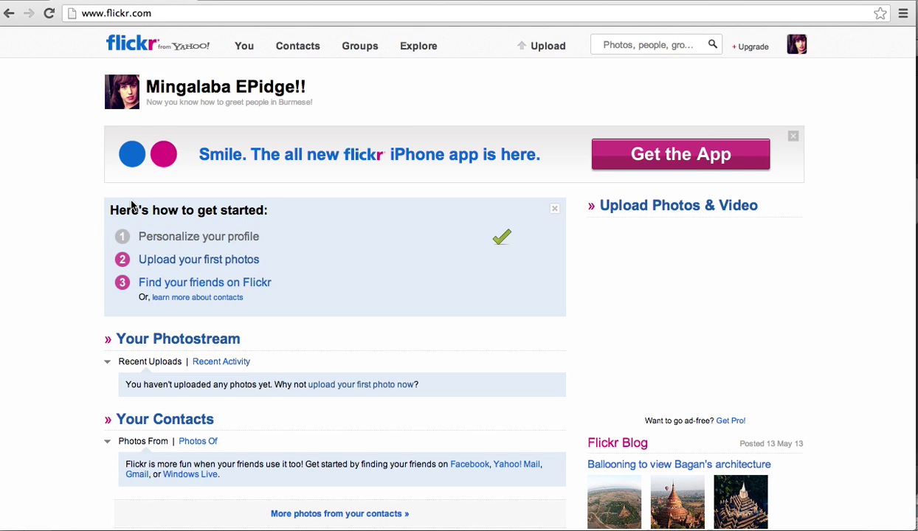
{"action": "left_click", "coordinate": [550, 58]}
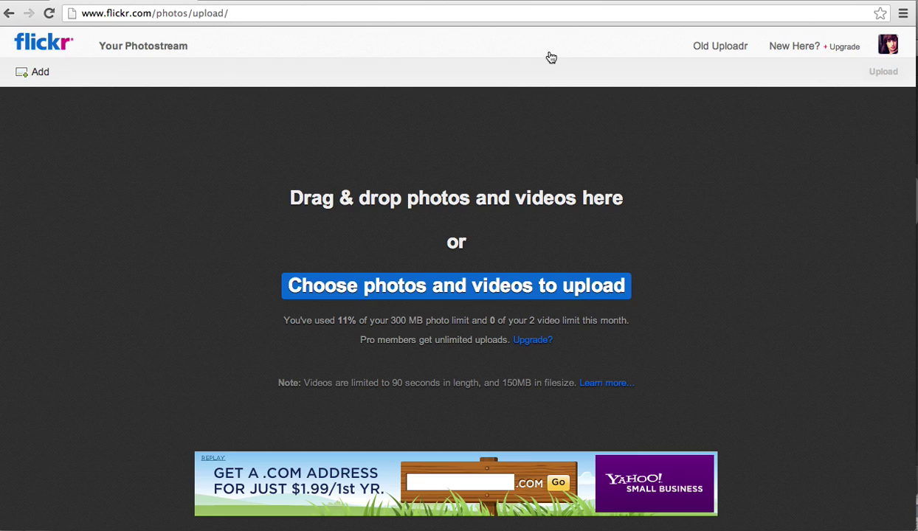
Step: Select the three TEDGlobal2012 JPGs in the Flickr Uploads folder and add them to the uploader
{"action": "left_click", "coordinate": [383, 289]}
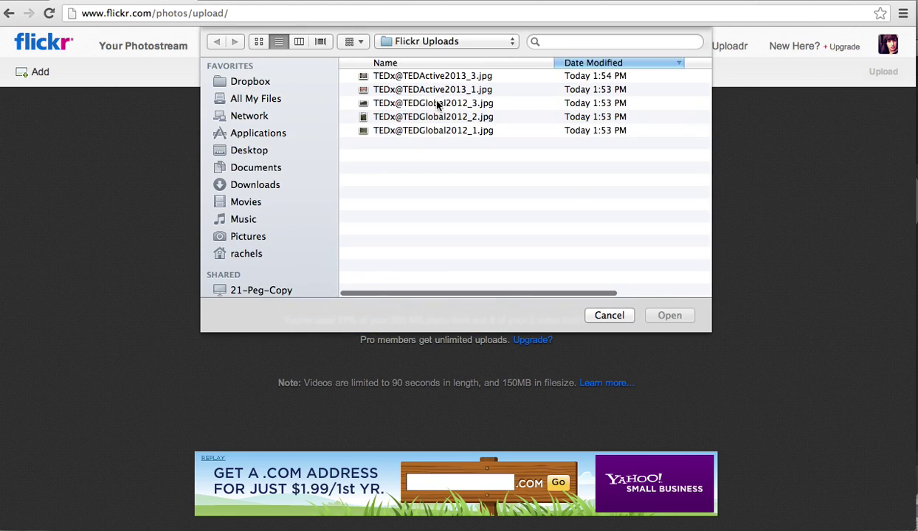
{"action": "left_click", "coordinate": [426, 103]}
{"action": "left_click", "coordinate": [441, 131], "text": "shift"}
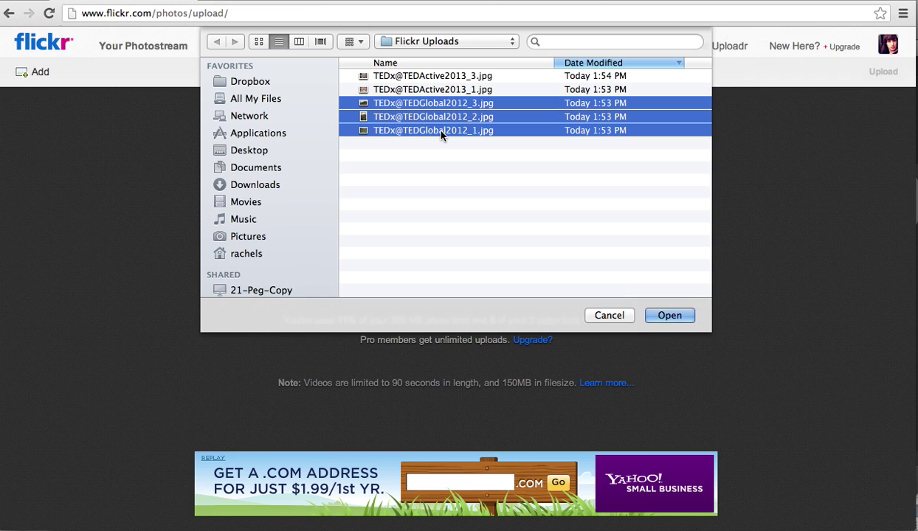
{"action": "key", "text": "Return"}
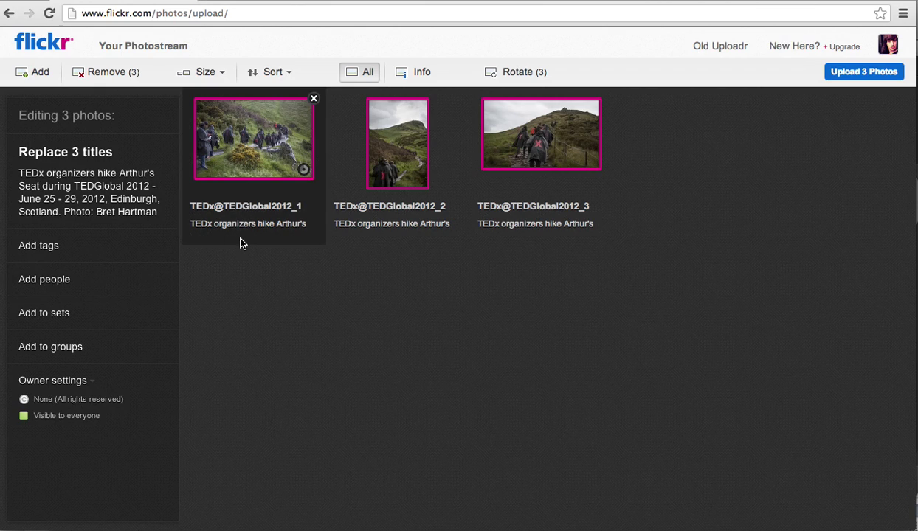
Step: Tag all three photos with TEDx, TEDGlobal, 2012, Edinburgh and the photographer's name
{"action": "left_click", "coordinate": [95, 251]}
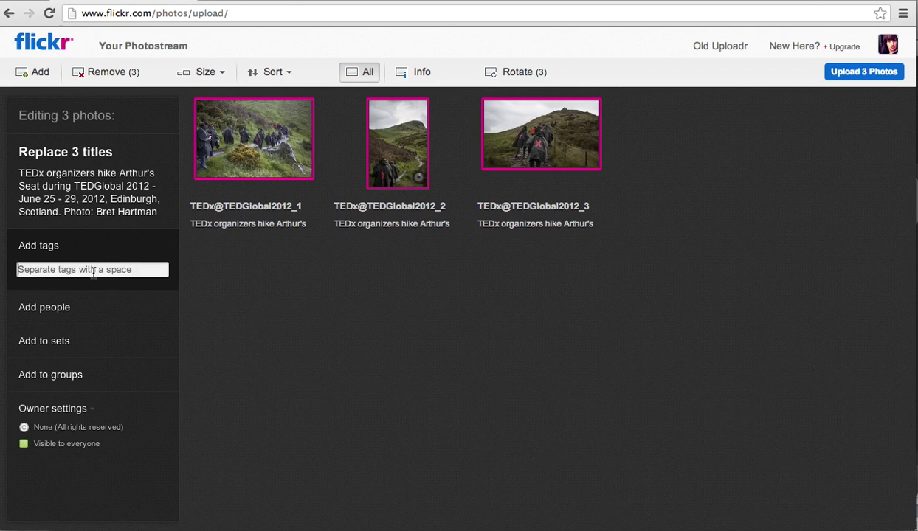
{"action": "type", "text": "TEDx,"}
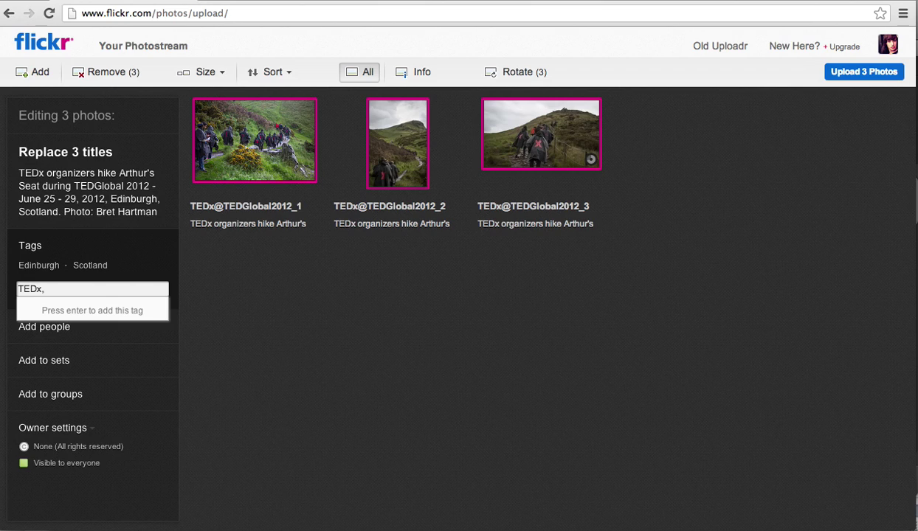
{"action": "type", "text": " TEDGloba"}
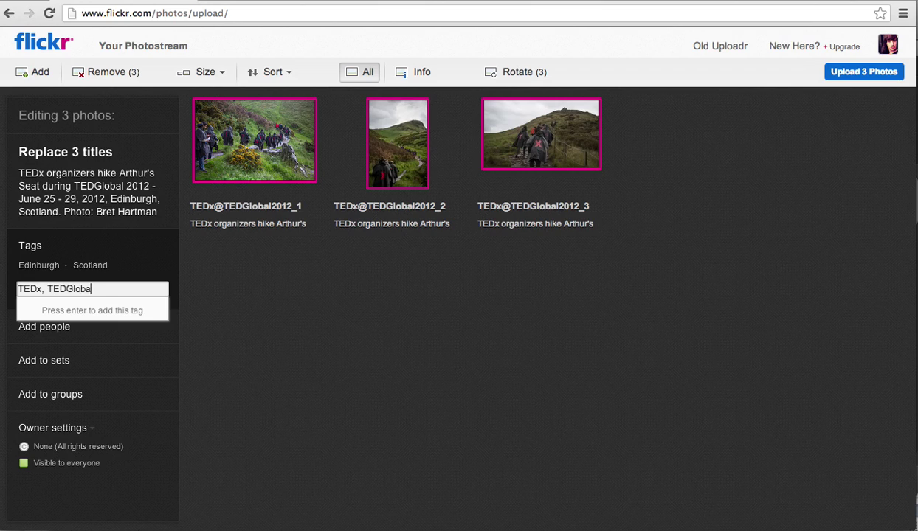
{"action": "type", "text": "l, "}
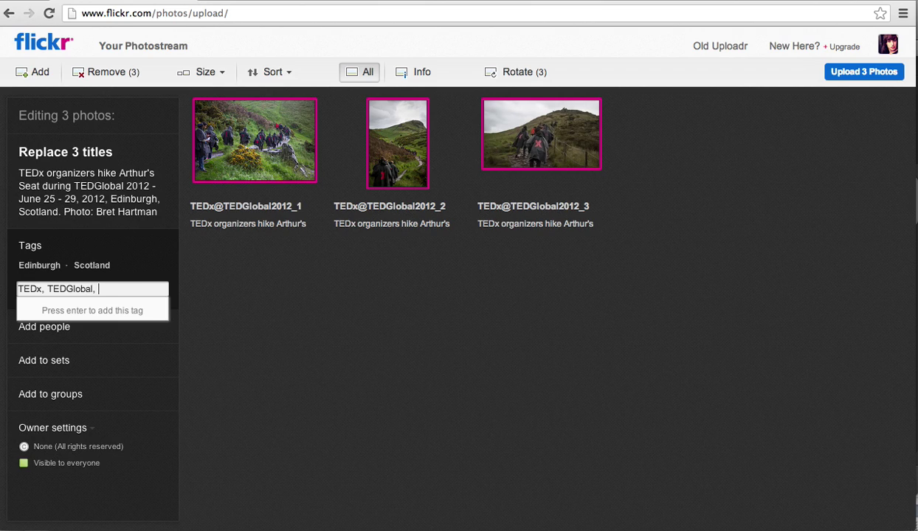
{"action": "type", "text": "2012,"}
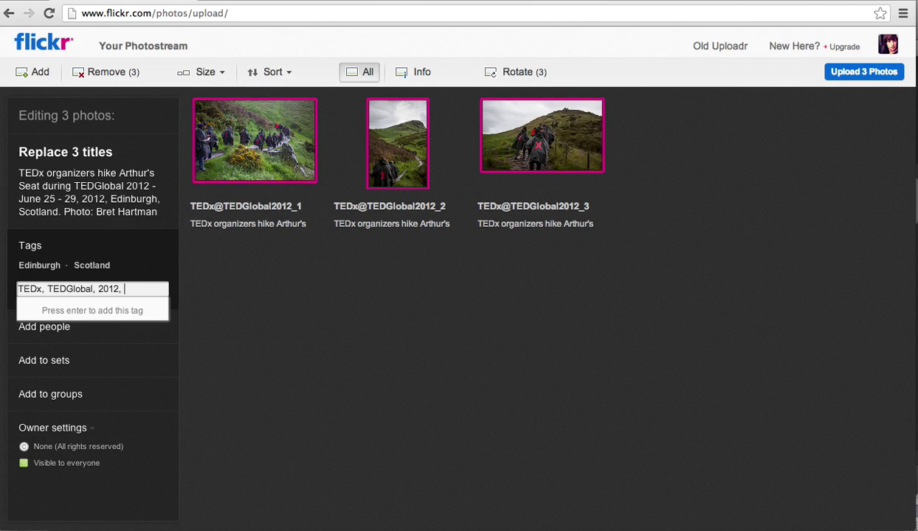
{"action": "type", "text": " Edinburgh, "}
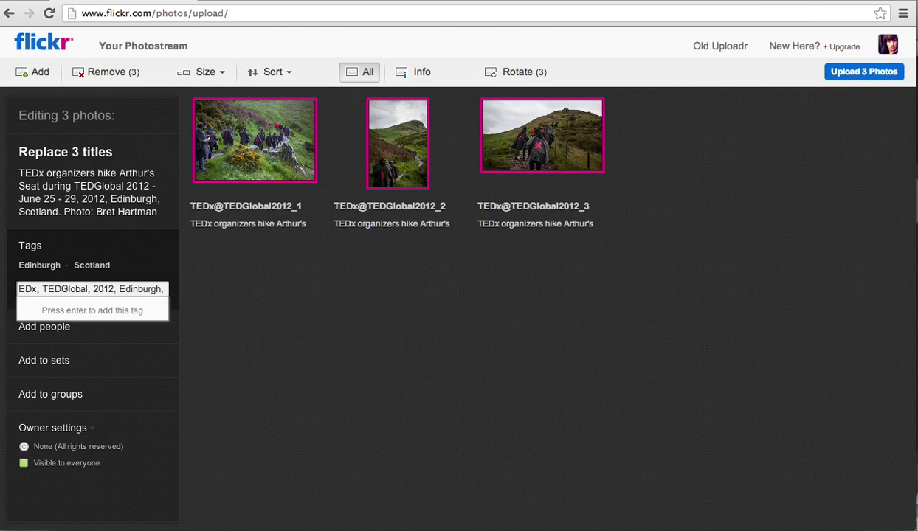
{"action": "type", "text": "Bret"}
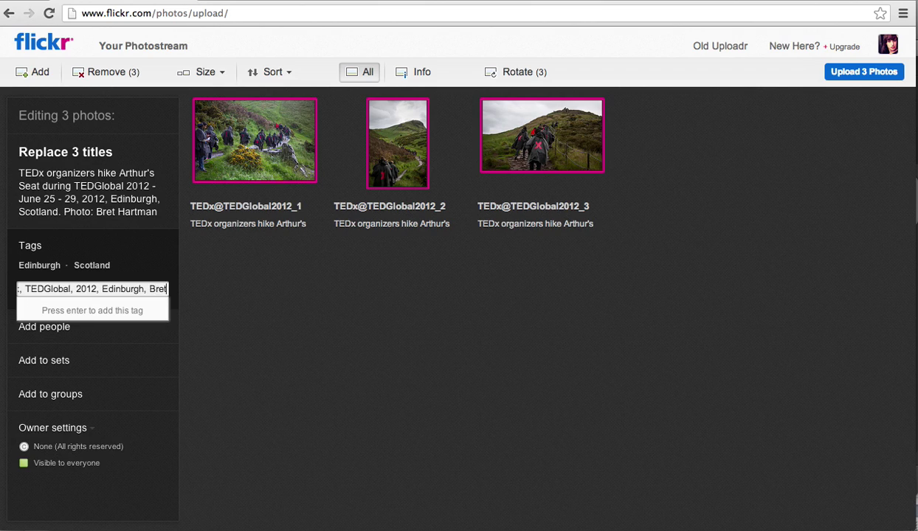
{"action": "type", "text": " Hartman"}
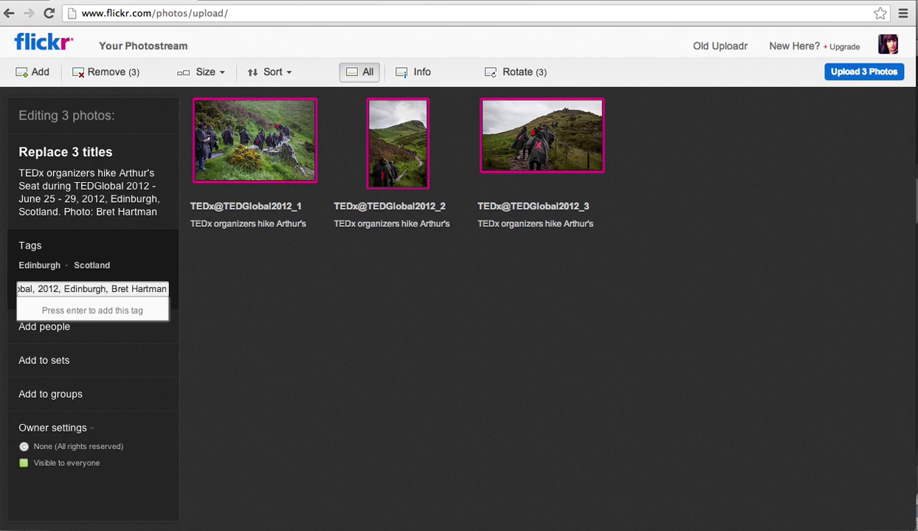
{"action": "type", "text": ","}
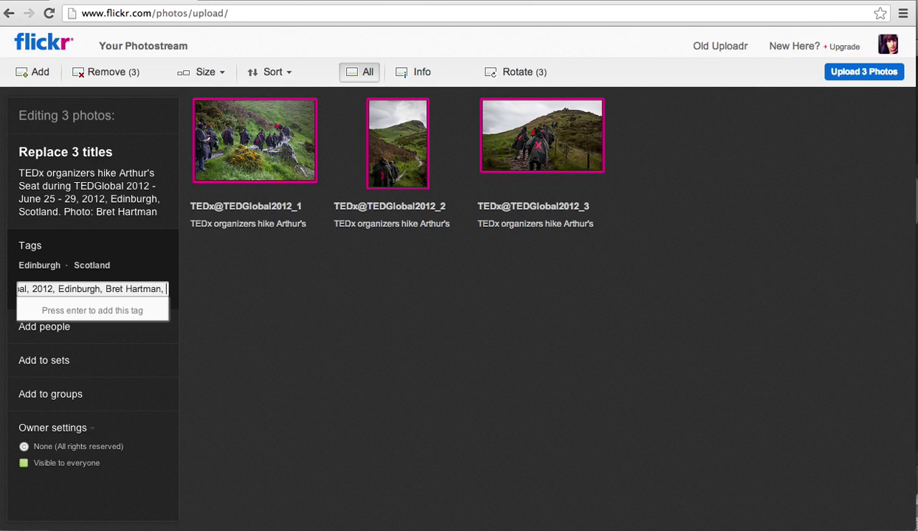
{"action": "key", "text": "BackSpace"}
{"action": "key", "text": "BackSpace"}
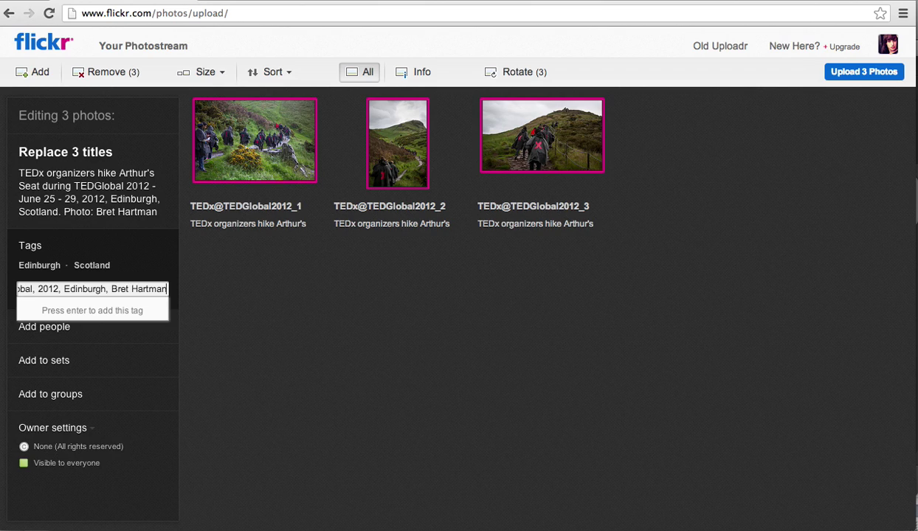
{"action": "key", "text": "Return"}
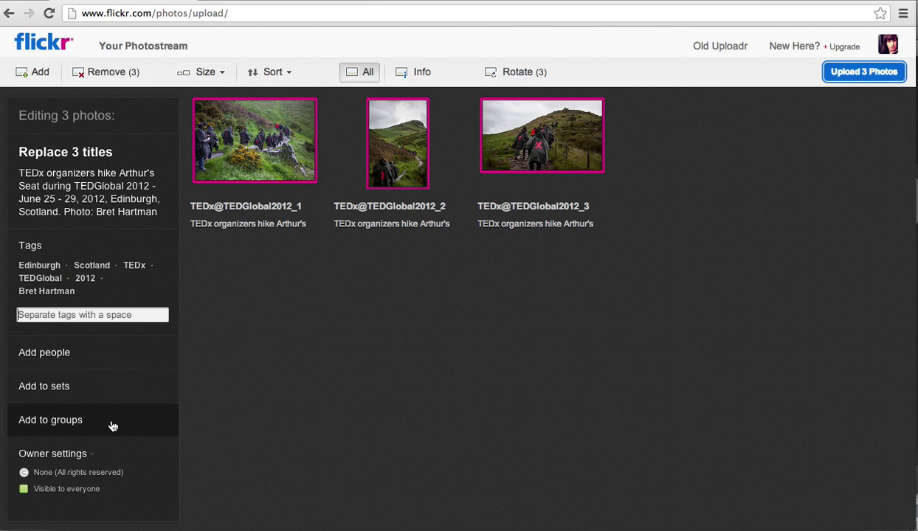
Step: Apply the Attribution-NonCommercial-NoDerivs Creative Commons license to the three queued photos
{"action": "left_click", "coordinate": [83, 455]}
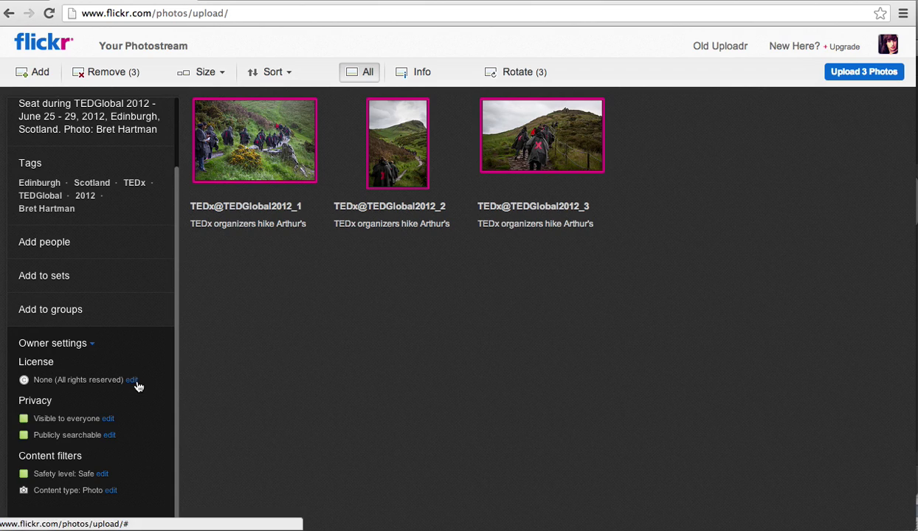
{"action": "left_click", "coordinate": [133, 381]}
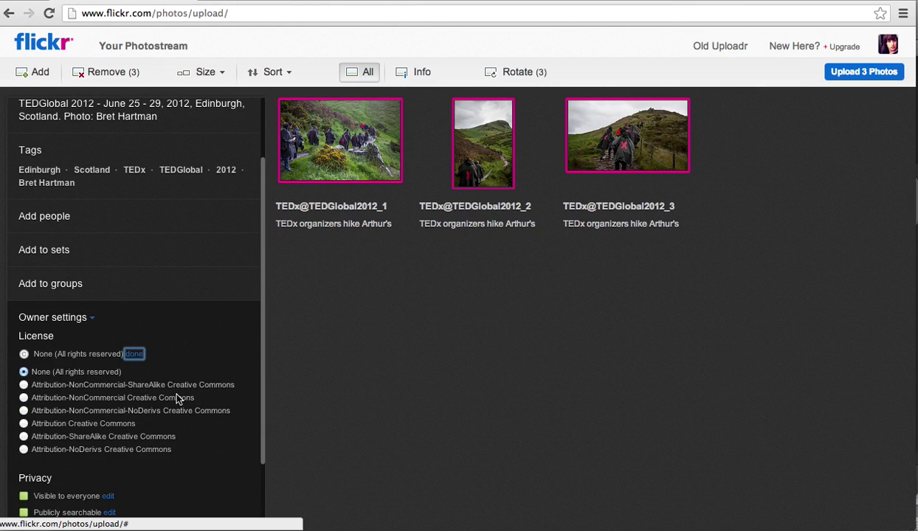
{"action": "left_click", "coordinate": [24, 414]}
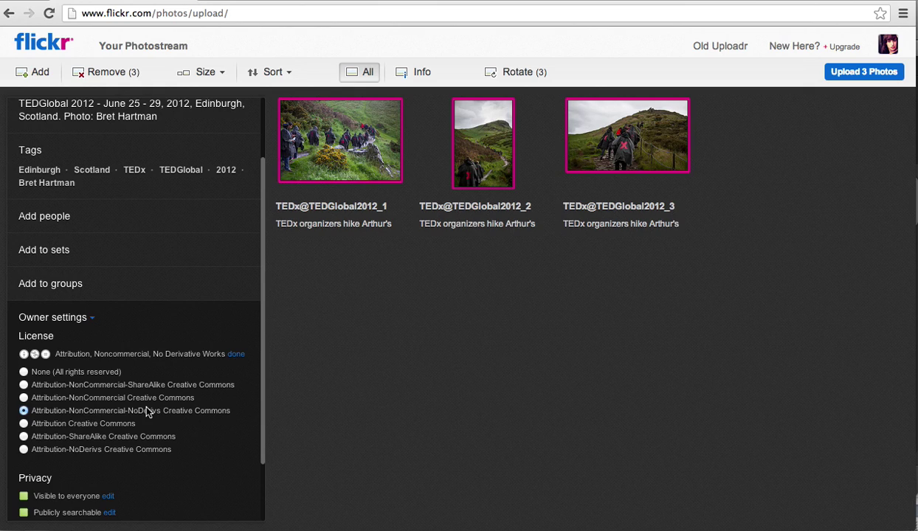
{"action": "scroll", "coordinate": [147, 410], "scroll_direction": "down", "scroll_amount": 5}
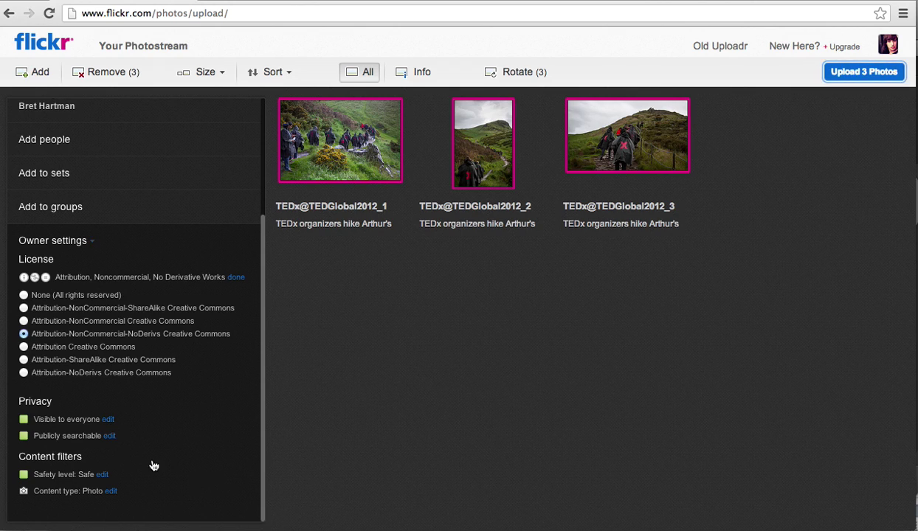
Step: Upload the three photos and confirm publishing them to the photostream
{"action": "left_click", "coordinate": [863, 72]}
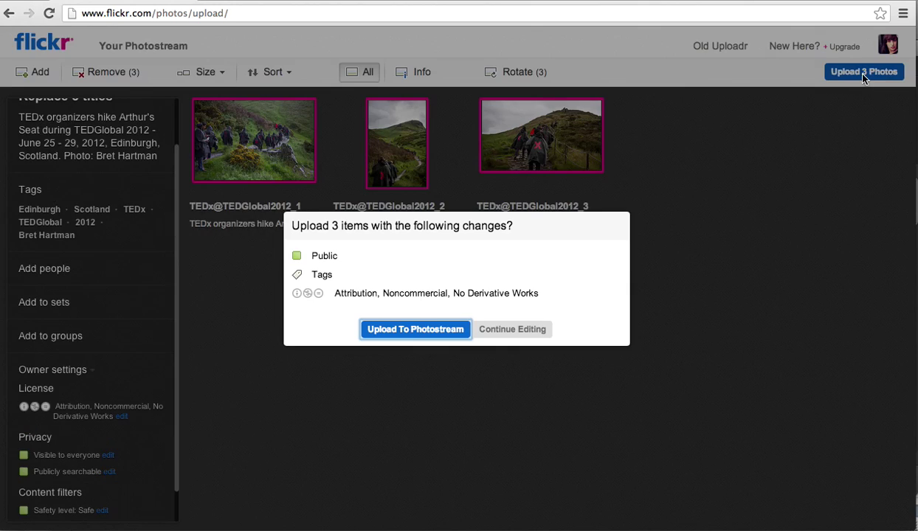
{"action": "left_click", "coordinate": [384, 328]}
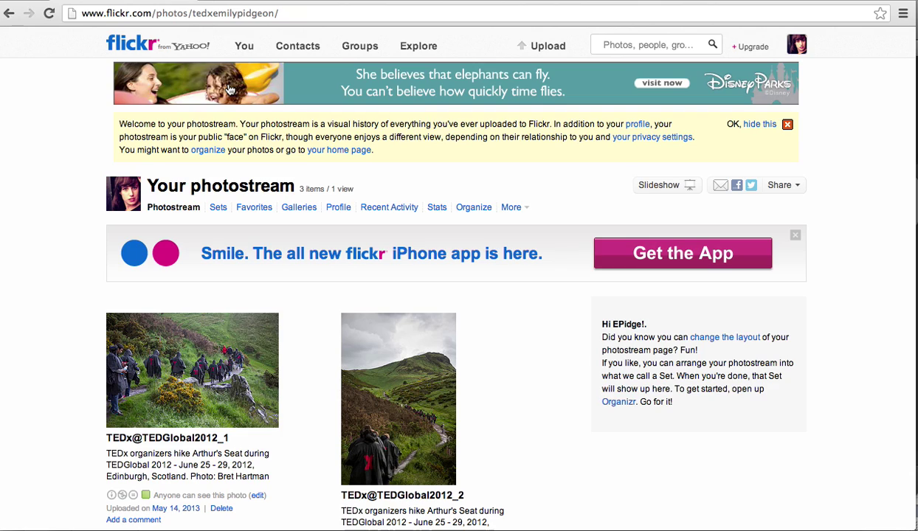
Step: Select all three uploaded photos in the Organizer and place them in the batch
{"action": "mouse_move", "coordinate": [260, 46]}
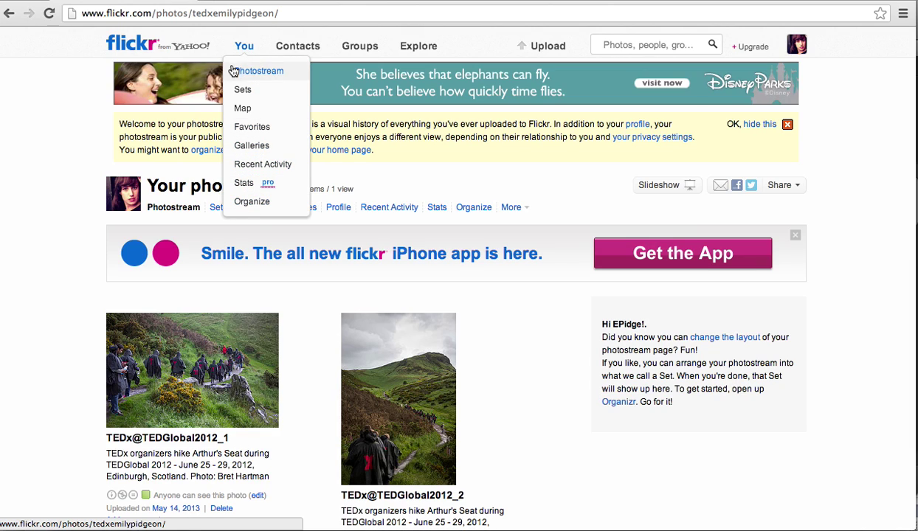
{"action": "left_click", "coordinate": [251, 202]}
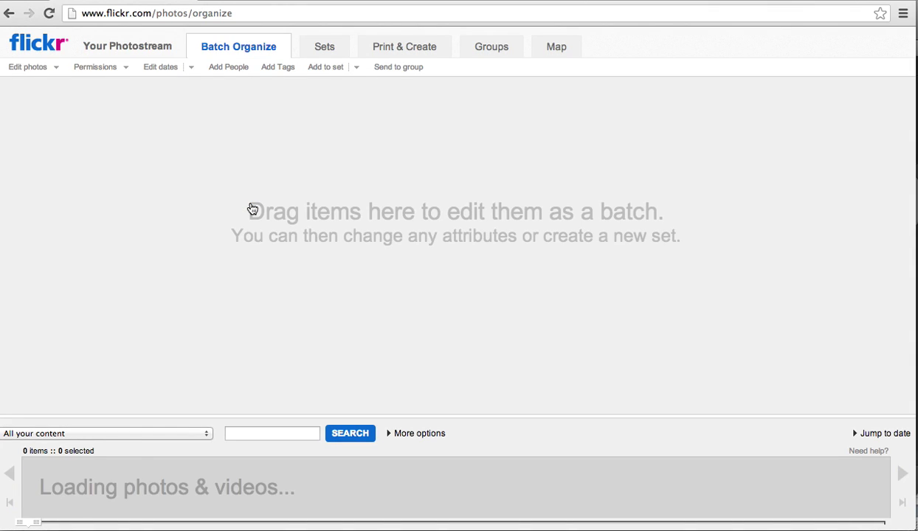
{"action": "left_click", "coordinate": [60, 475]}
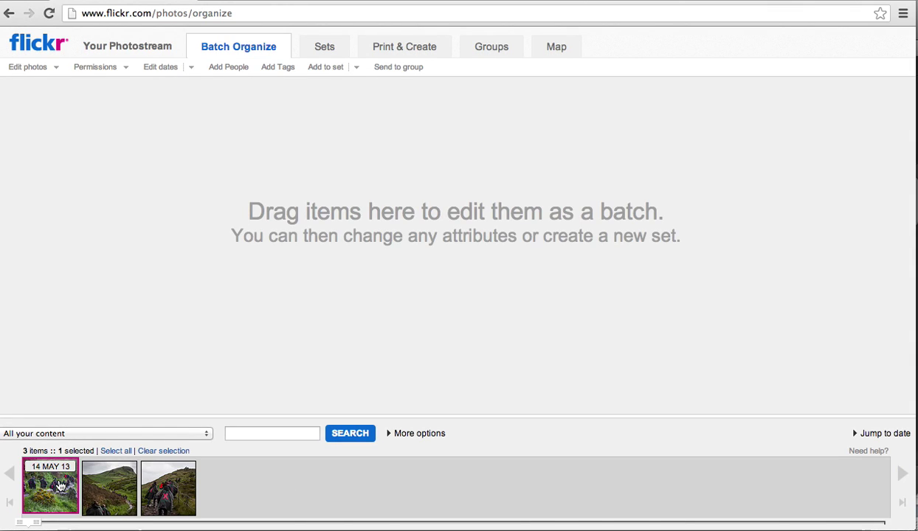
{"action": "left_click", "coordinate": [188, 496], "text": "shift"}
{"action": "left_click_drag", "start_coordinate": [187, 496], "coordinate": [239, 229]}
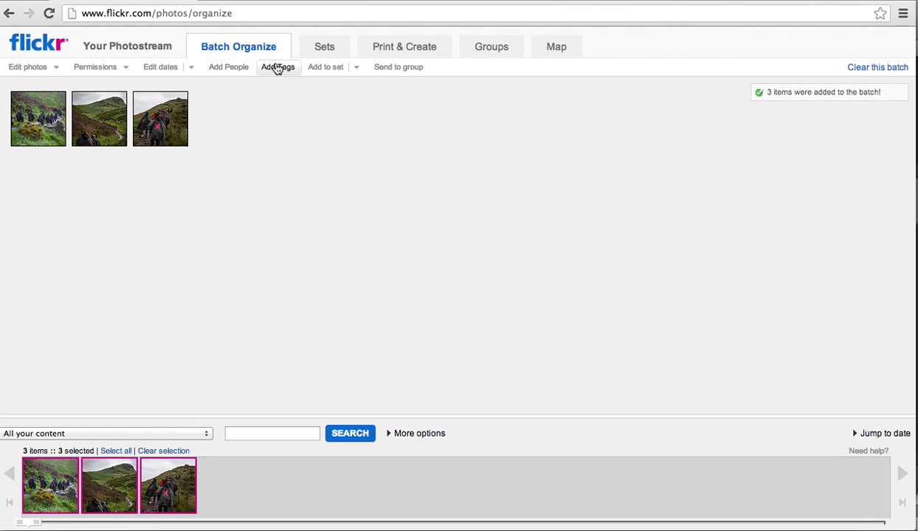
Step: Create and save a set titled 'TEDGlobal 2012' described as 'TEDxers hiking in Edinburgh'
{"action": "left_click", "coordinate": [321, 71]}
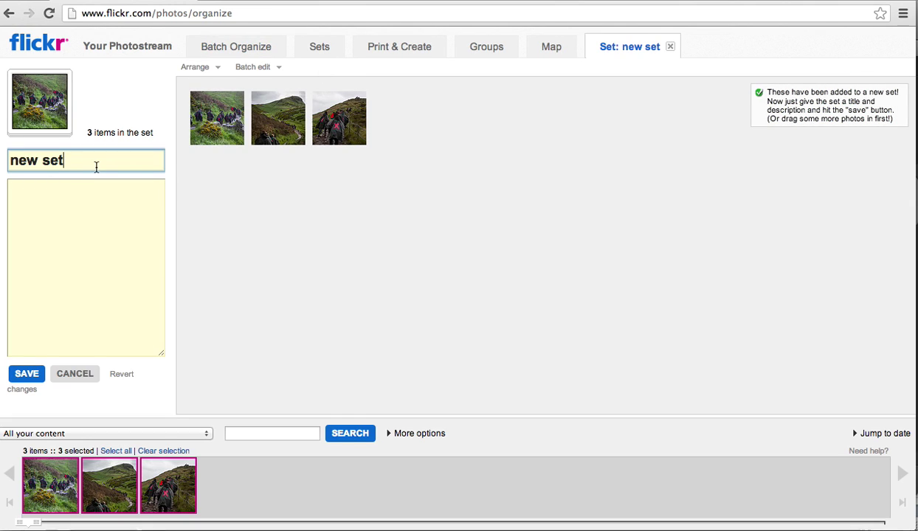
{"action": "left_click_drag", "start_coordinate": [96, 164], "coordinate": [2, 148]}
{"action": "type", "text": "TEDG"}
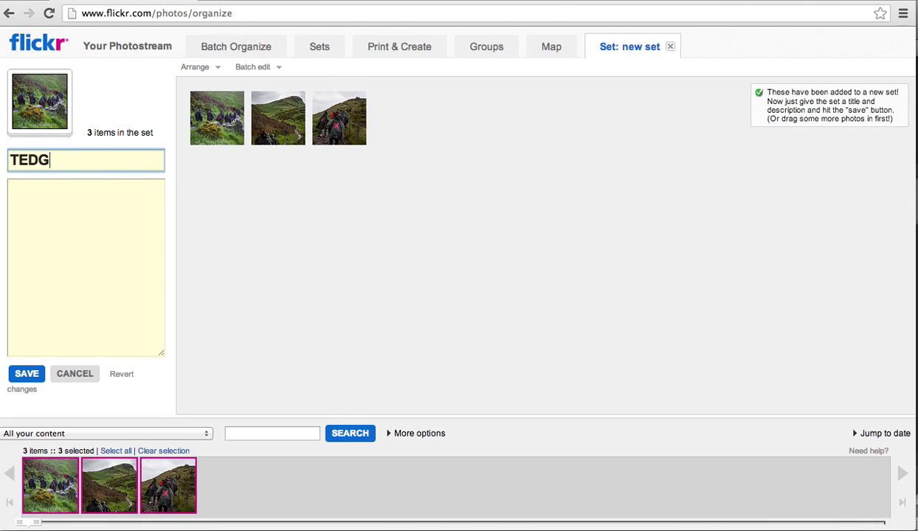
{"action": "type", "text": "lobal 2012"}
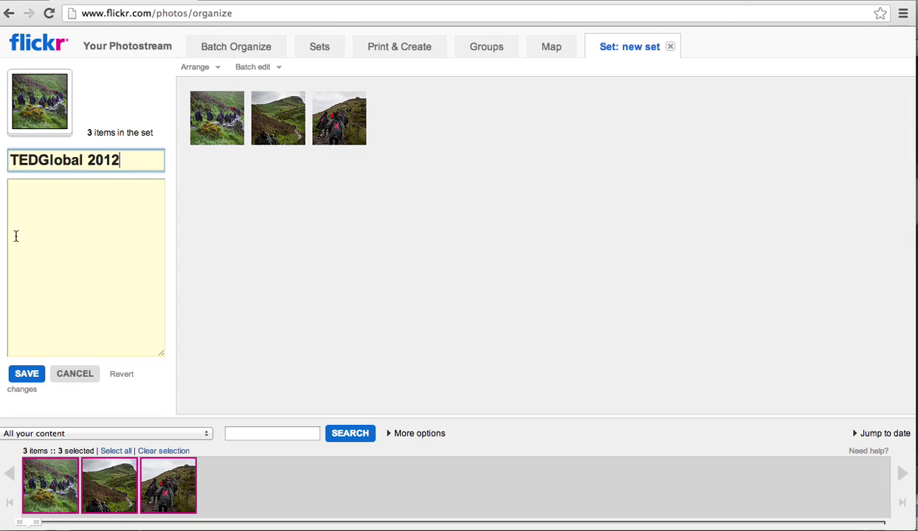
{"action": "left_click", "coordinate": [49, 273]}
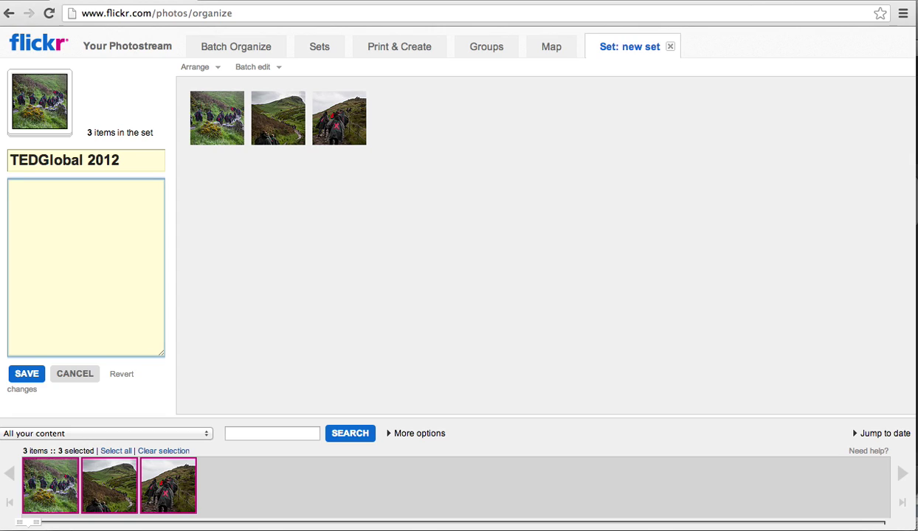
{"action": "type", "text": "TEDxers"}
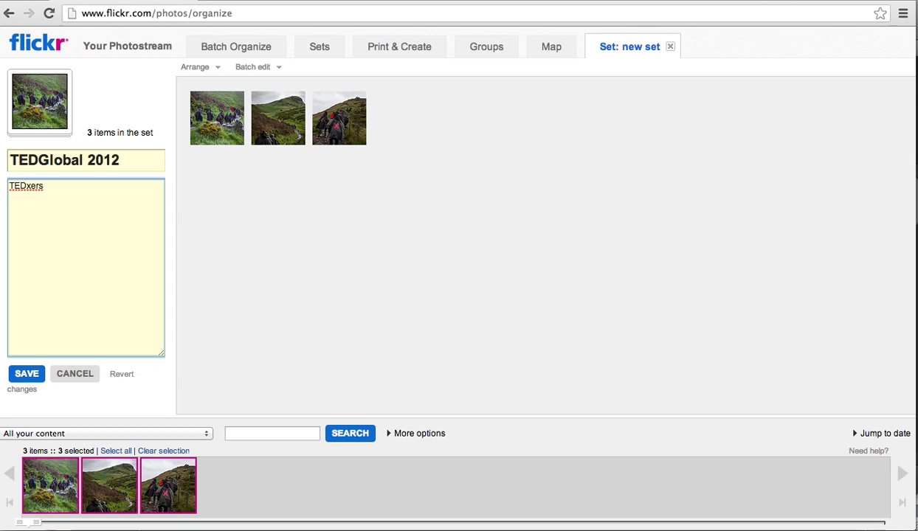
{"action": "type", "text": " hiking in Edi"}
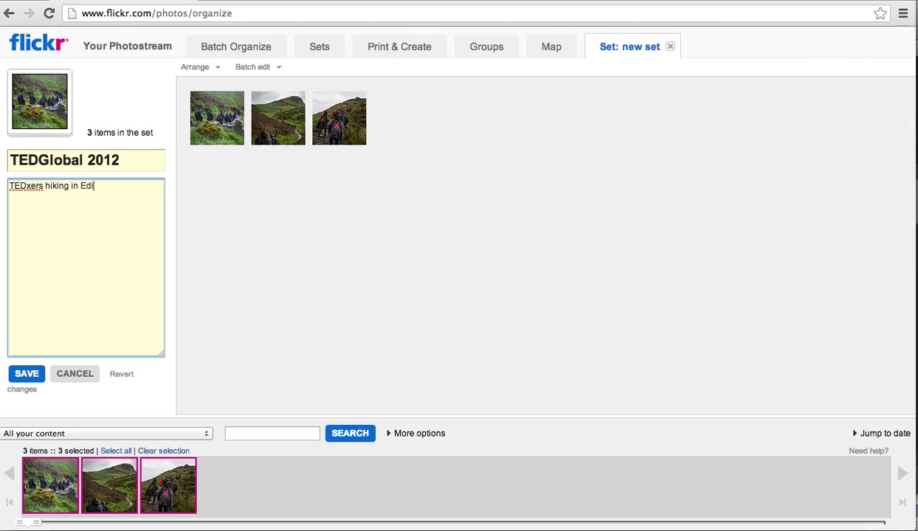
{"action": "type", "text": "nburgh"}
{"action": "key", "text": "BackSpace"}
{"action": "type", "text": "gh"}
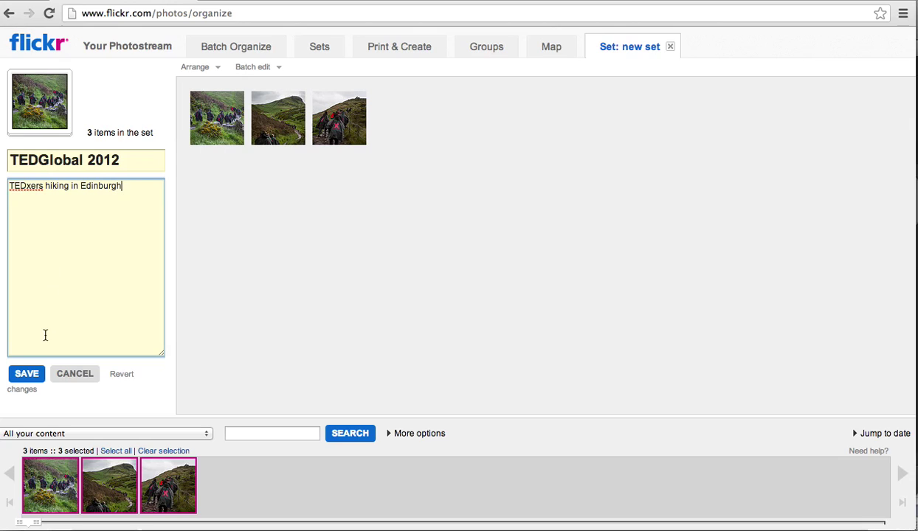
{"action": "left_click", "coordinate": [28, 378]}
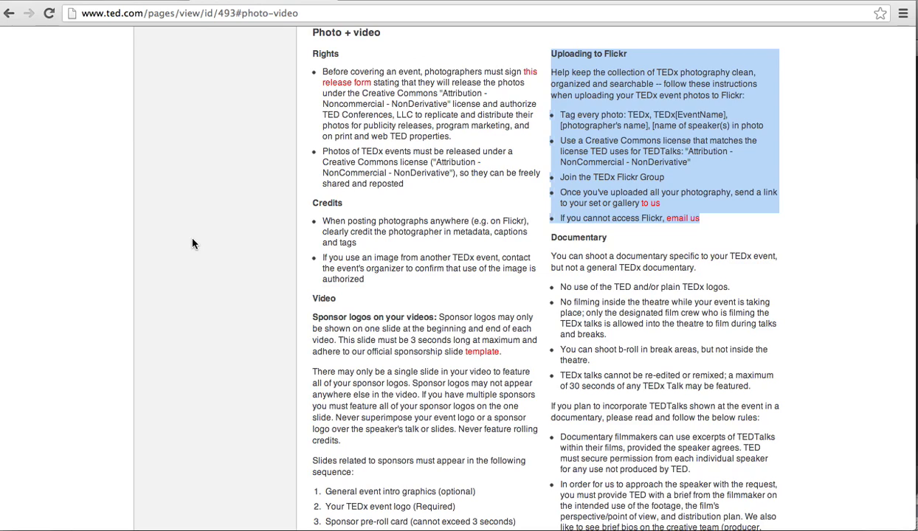
Step: Scroll TED.com's Photo + video page to the 'Uploading to Flickr' steps
{"action": "scroll", "coordinate": [193, 244], "scroll_direction": "down", "scroll_amount": 1}
{"action": "scroll", "coordinate": [192, 244], "scroll_direction": "up", "scroll_amount": 2}
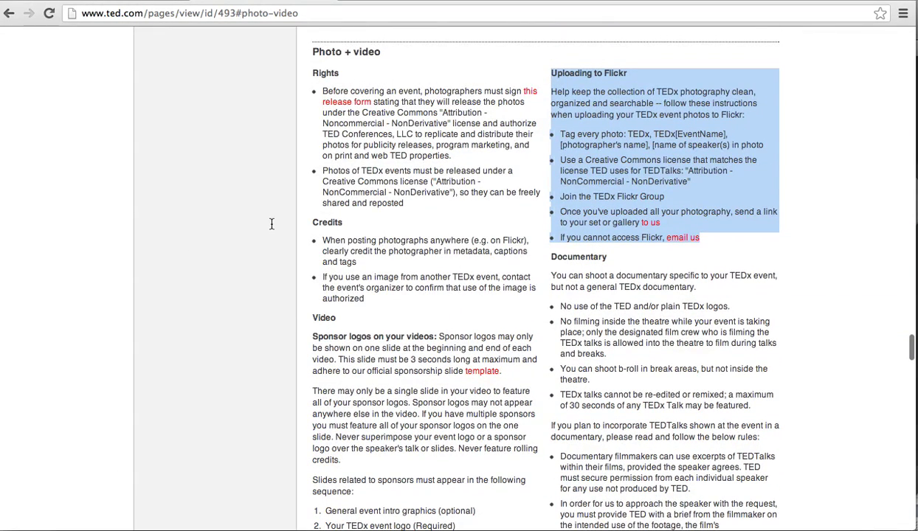